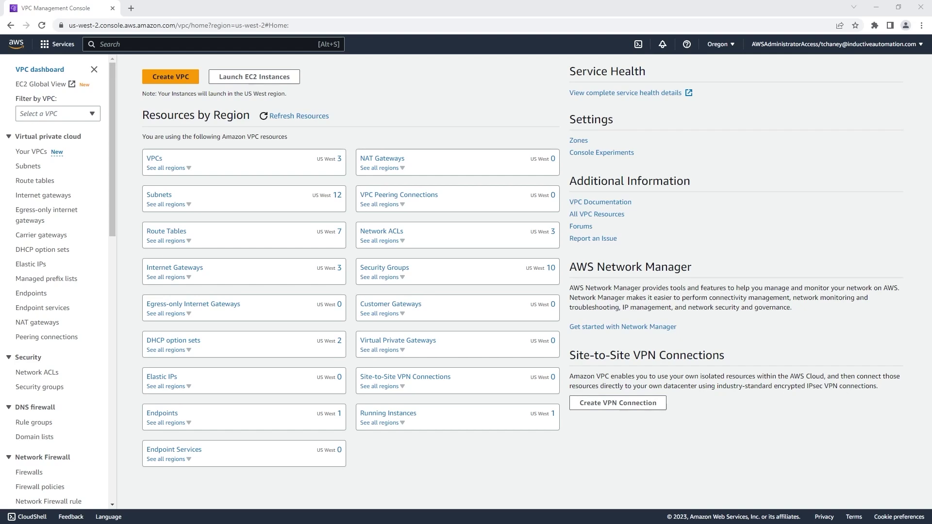
Start a VPC-and-more setup with the name tag prefix 'ignition-' followed by your username
{"action": "left_click", "coordinate": [193, 76]}
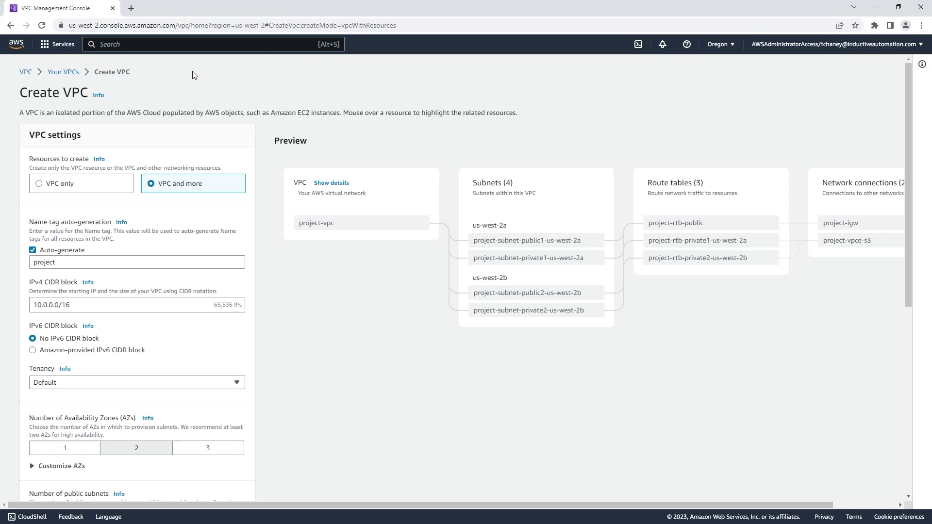
{"action": "left_click", "coordinate": [159, 262]}
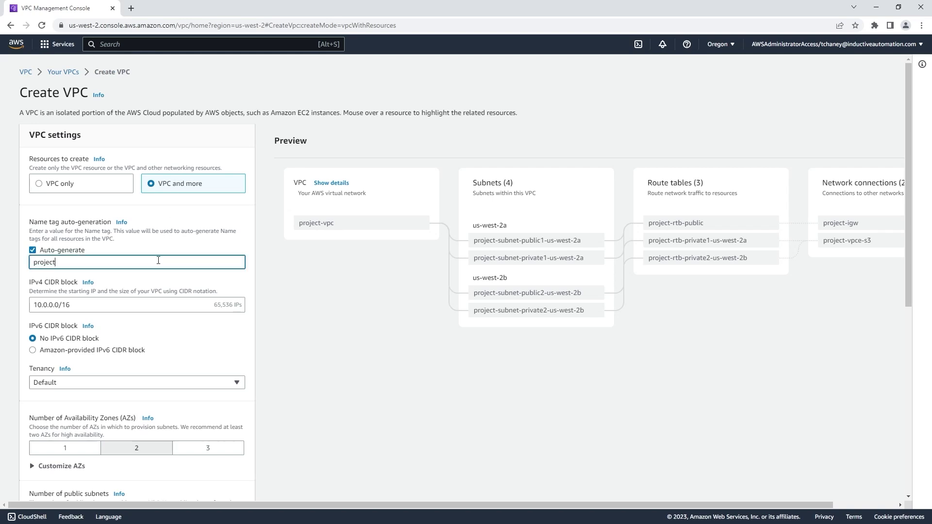
{"action": "type", "text": "ignition-tcha"}
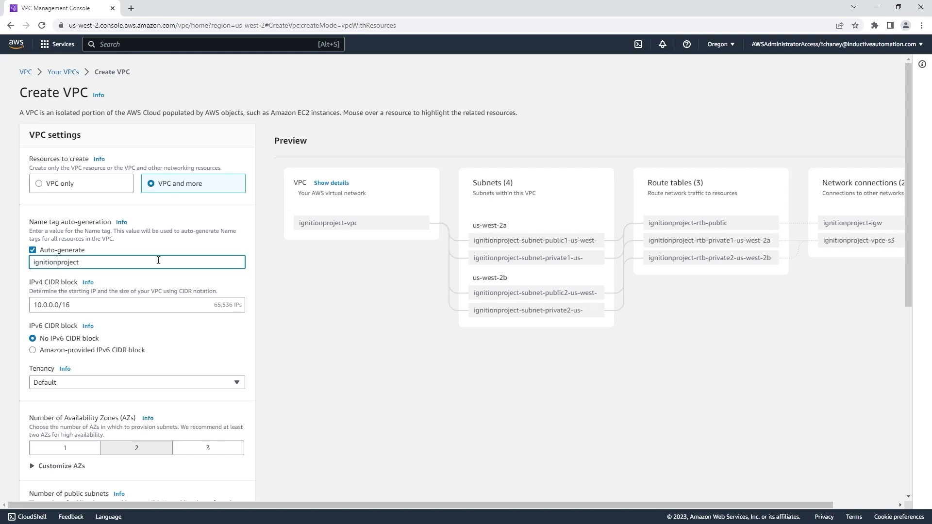
{"action": "type", "text": "ney-"}
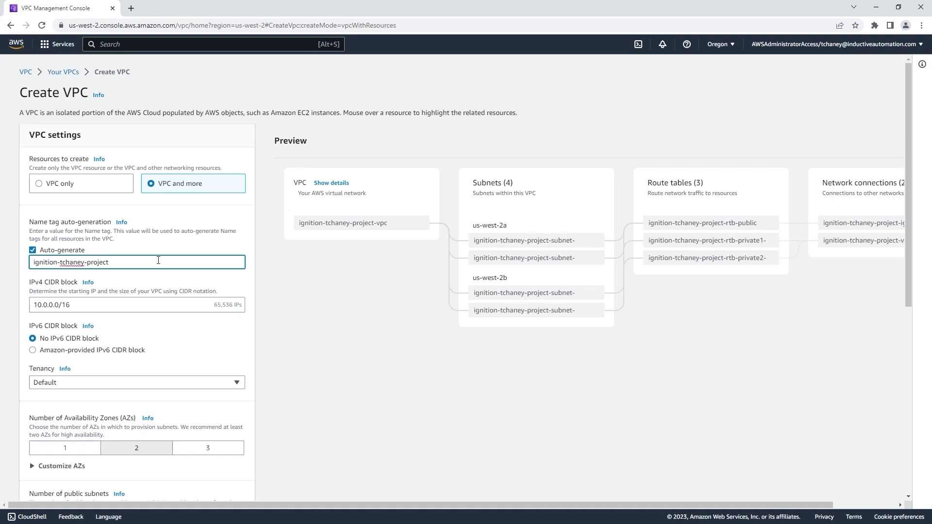
{"action": "scroll", "coordinate": [158, 261], "scroll_direction": "down", "scroll_amount": 7}
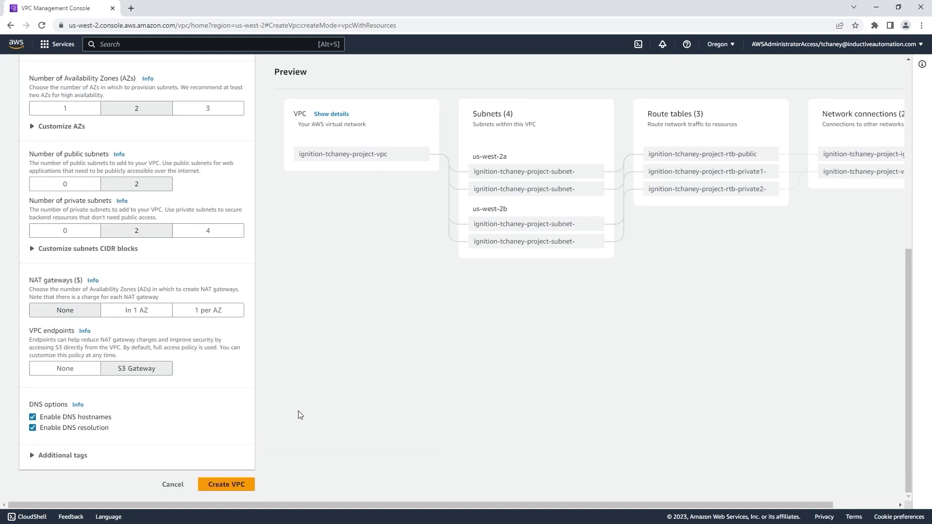
Create the VPC with 4 subnets, 4 route tables, an internet gateway and S3 endpoint, then view it
{"action": "left_click", "coordinate": [245, 484]}
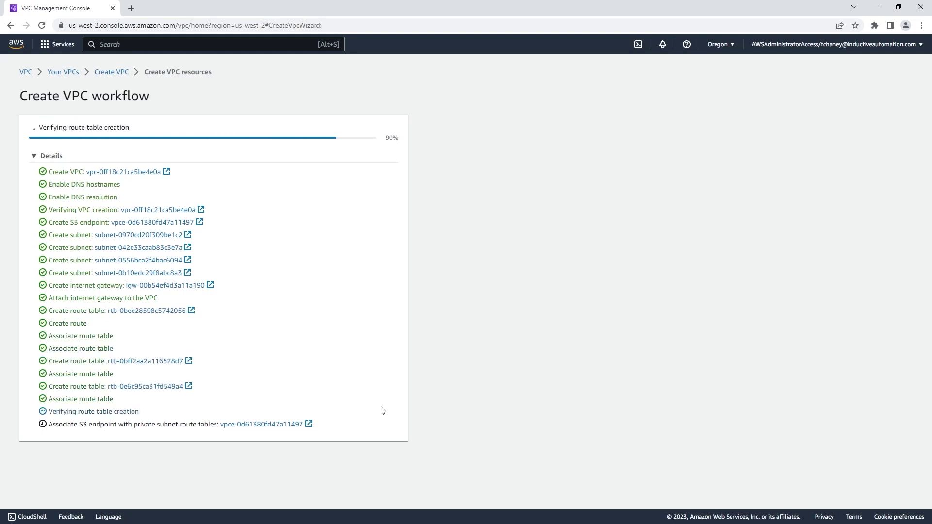
{"action": "left_click", "coordinate": [386, 443]}
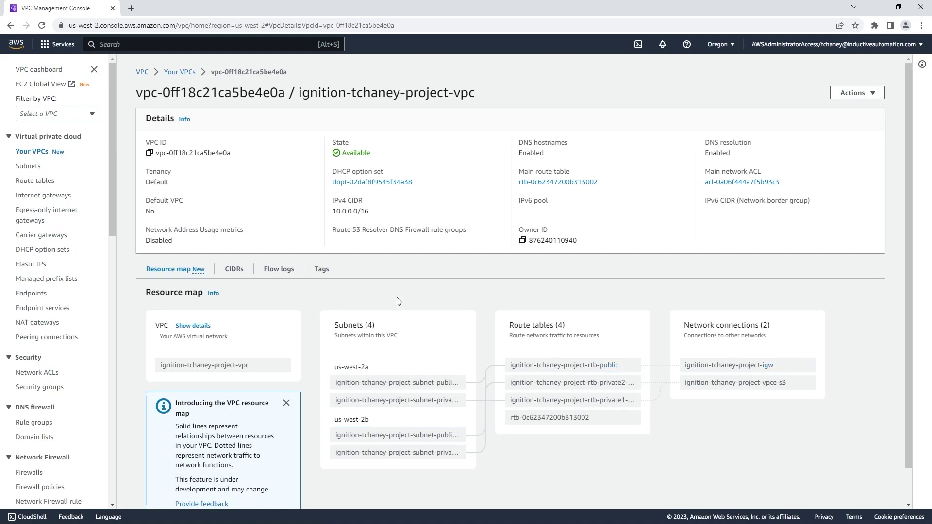
{"action": "left_click", "coordinate": [123, 45]}
Open AWS Marketplace Subscriptions via the 'marketplace' search, confirm there are none, and go to Discover products
{"action": "type", "text": "marketplace"}
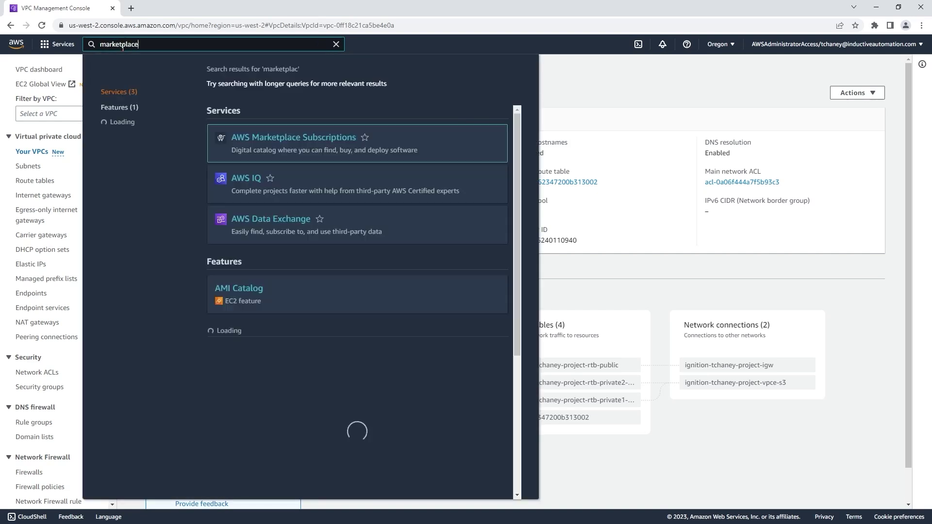
{"action": "left_click", "coordinate": [311, 141]}
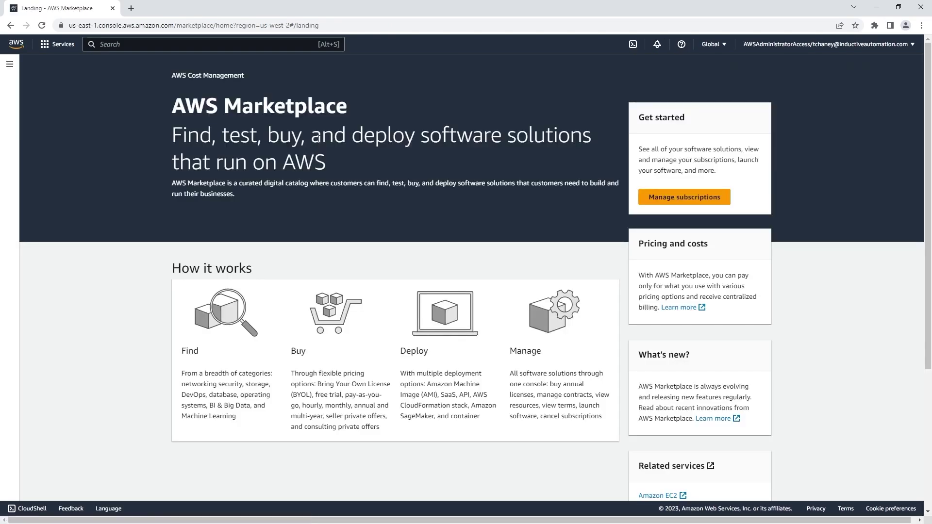
{"action": "left_click", "coordinate": [655, 197]}
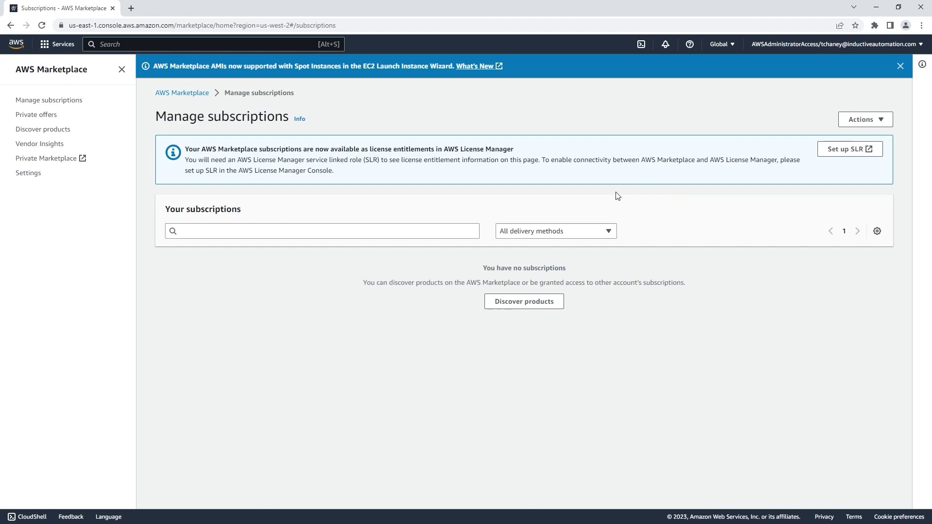
{"action": "left_click", "coordinate": [60, 135]}
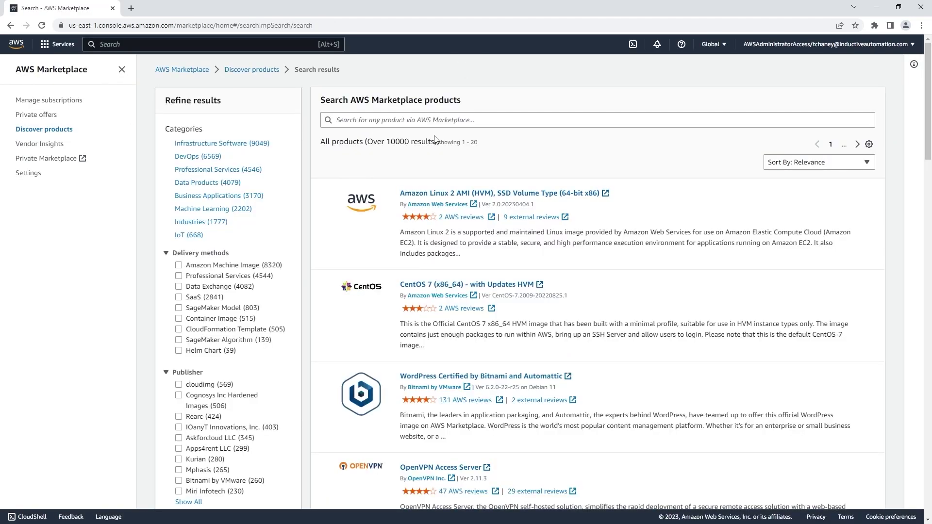
Search Marketplace for 'Ignition' and open the Ignition Cloud Edition product page
{"action": "left_click", "coordinate": [442, 123]}
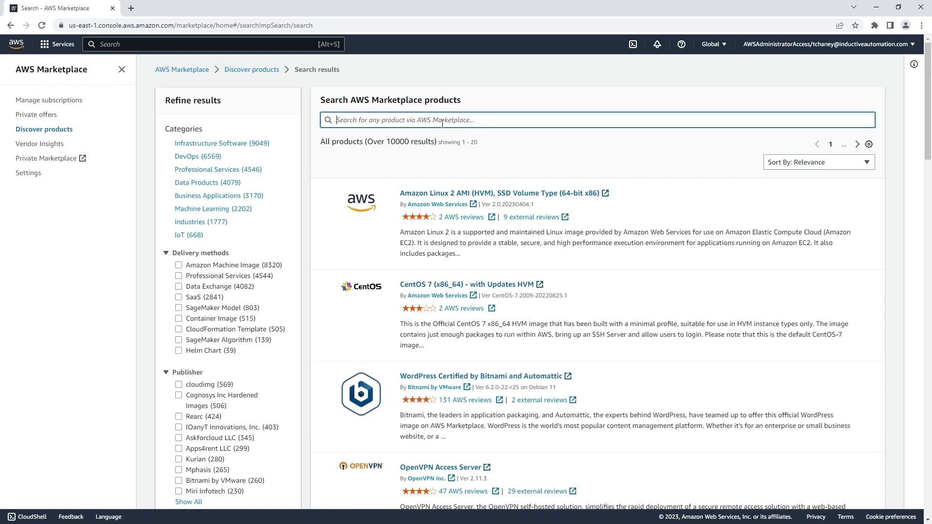
{"action": "type", "text": "Ignition"}
{"action": "key", "text": "Return"}
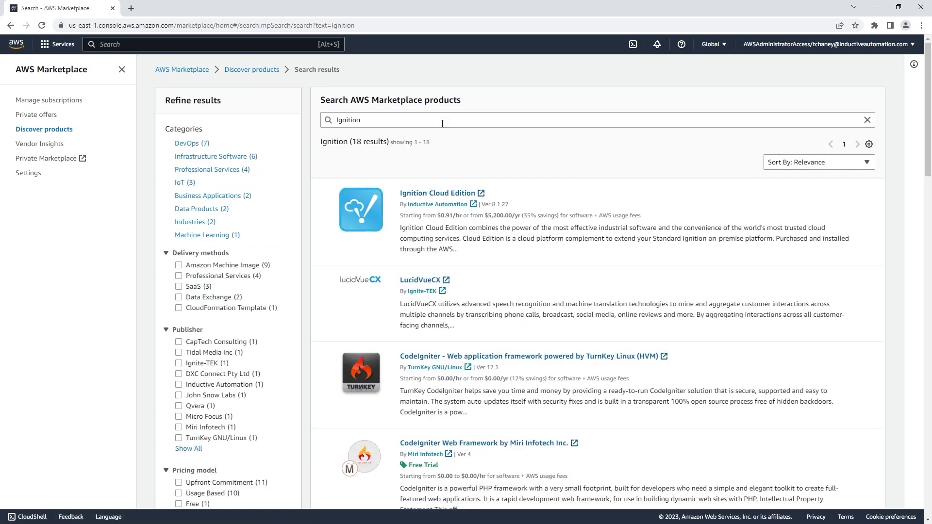
{"action": "left_click", "coordinate": [451, 194]}
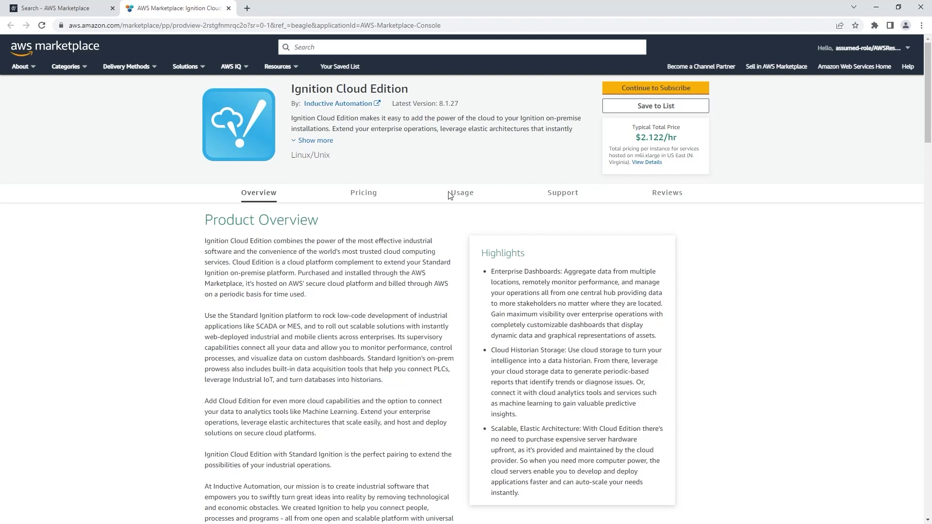
Subscribe to Ignition Cloud Edition and accept the seller's terms, activating it effective 5/24/2023
{"action": "left_click", "coordinate": [648, 92]}
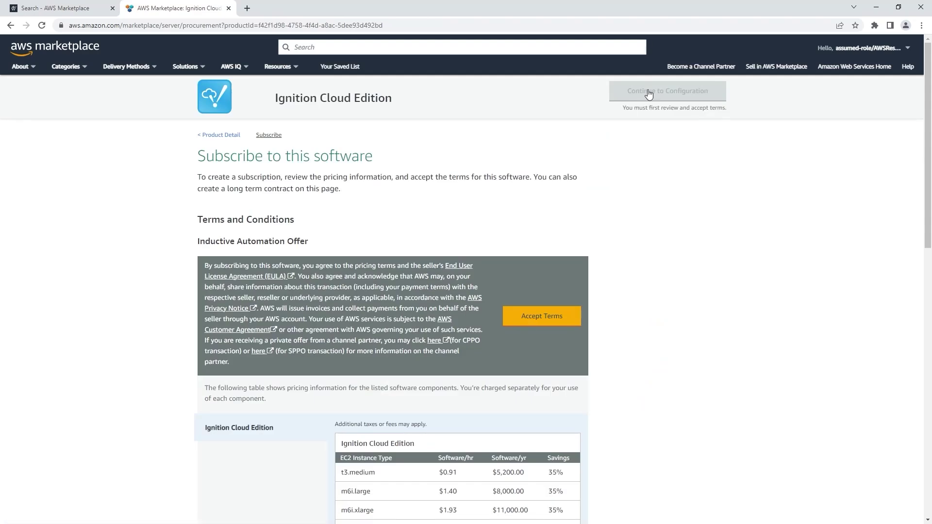
{"action": "left_click", "coordinate": [564, 316]}
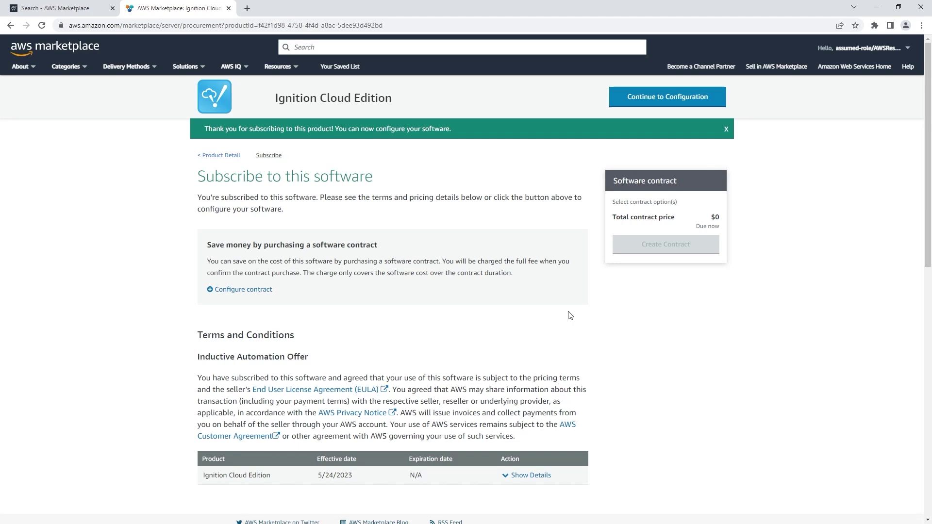
Configure the 8.1.27 64-bit (x86) AMI for deployment in US West (Oregon)
{"action": "left_click", "coordinate": [685, 101]}
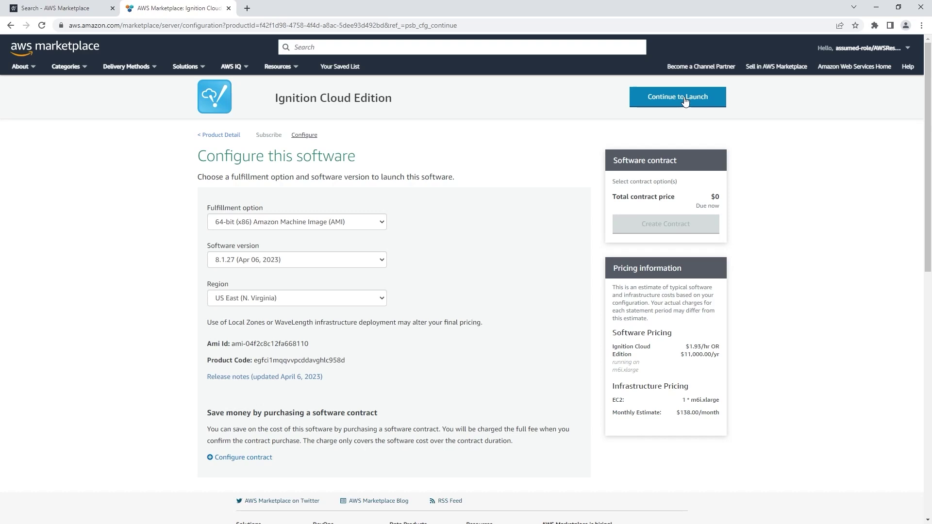
{"action": "left_click", "coordinate": [350, 298]}
{"action": "left_click", "coordinate": [322, 346]}
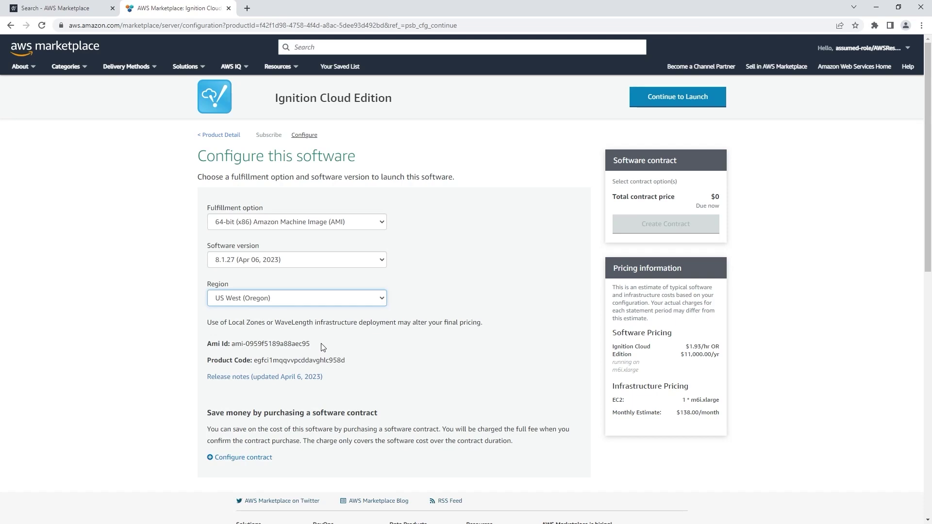
Launch through EC2, opening the launch page prefilled with the Ignition Cloud 8.1.27 AMI
{"action": "left_click", "coordinate": [652, 93]}
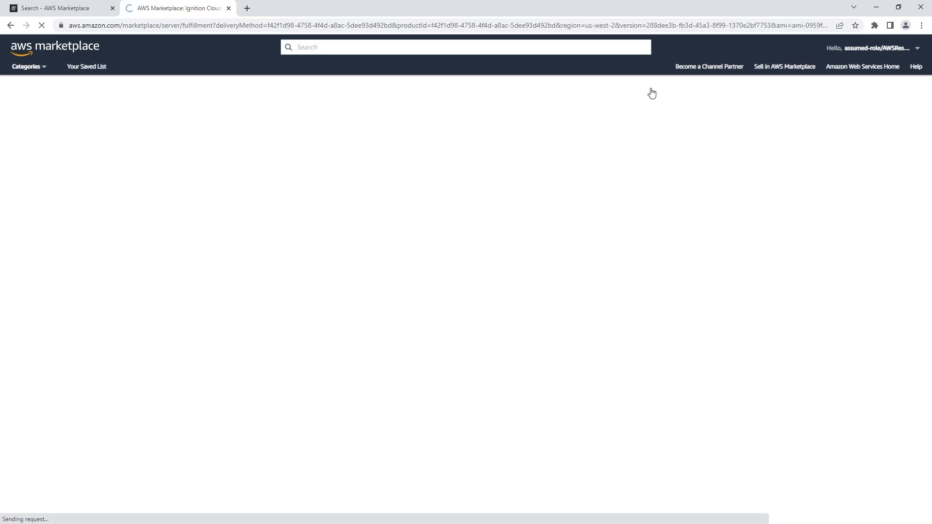
{"action": "scroll", "coordinate": [624, 172], "scroll_direction": "down", "scroll_amount": 3}
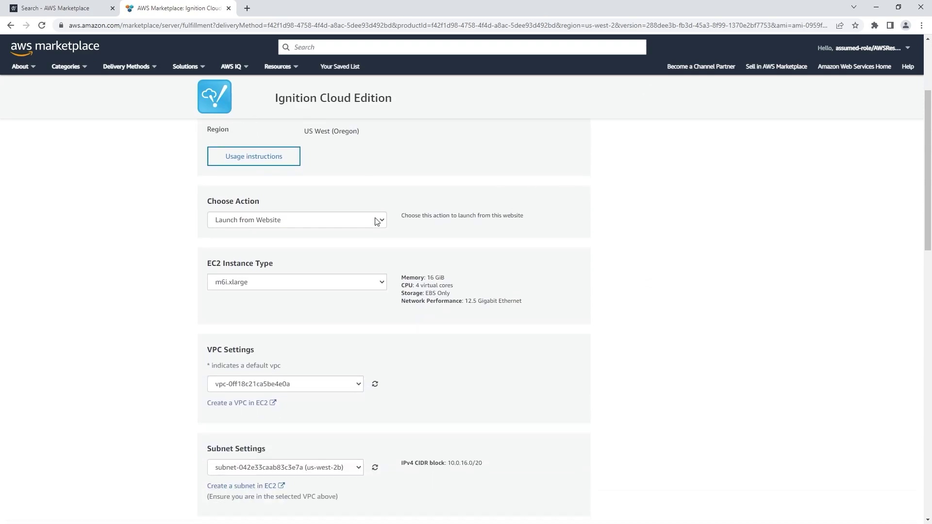
{"action": "left_click", "coordinate": [377, 222]}
{"action": "left_click", "coordinate": [363, 239]}
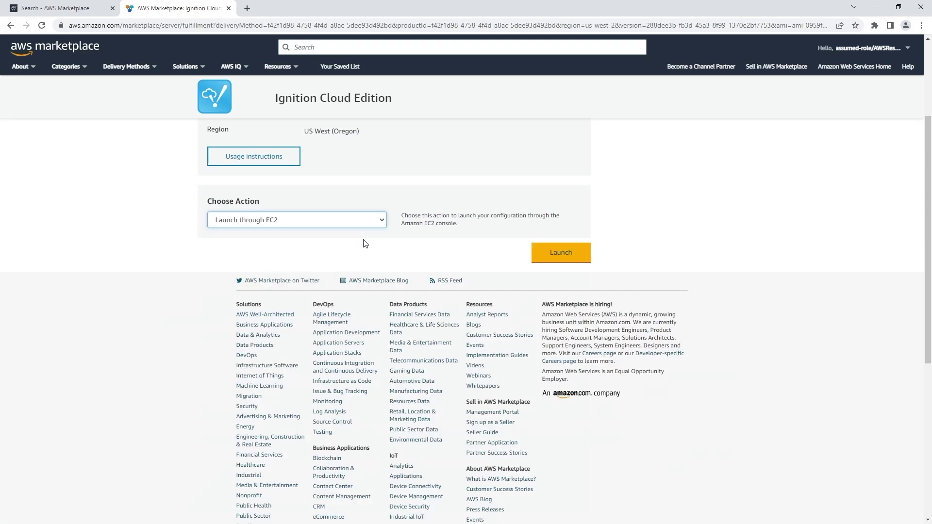
{"action": "left_click", "coordinate": [559, 252]}
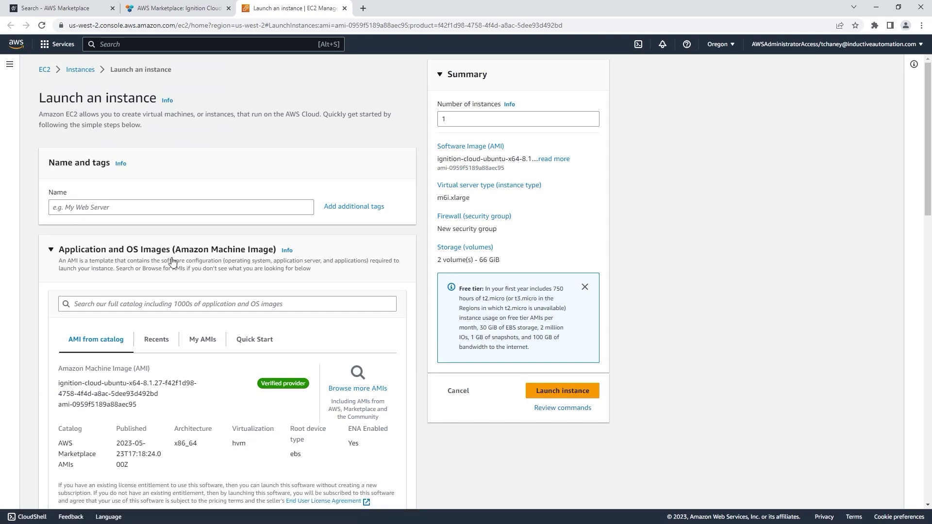
Name the instance with your username plus '-ignition-cloud' and keep the m6i.xlarge instance type
{"action": "left_click", "coordinate": [177, 211]}
{"action": "type", "text": "t"}
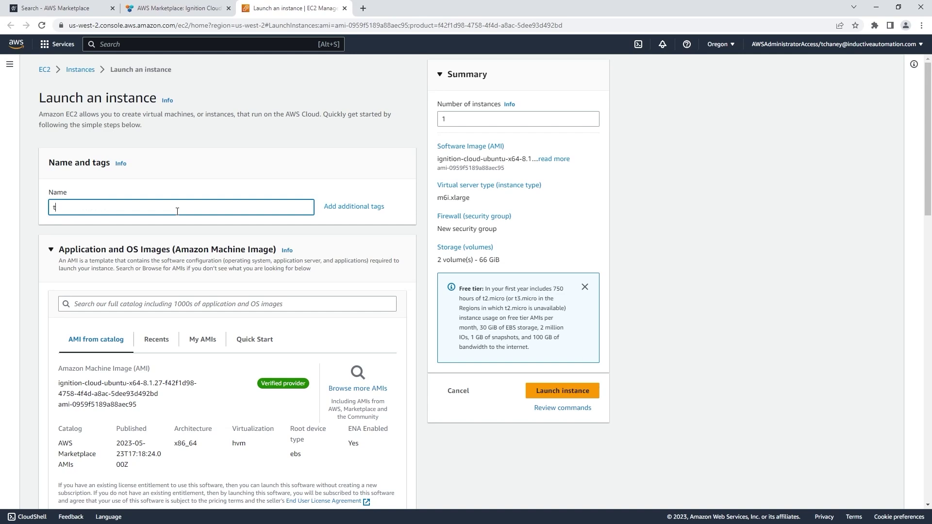
{"action": "type", "text": "chaney-ignition-cloud"}
{"action": "scroll", "coordinate": [183, 228], "scroll_direction": "down", "scroll_amount": 3}
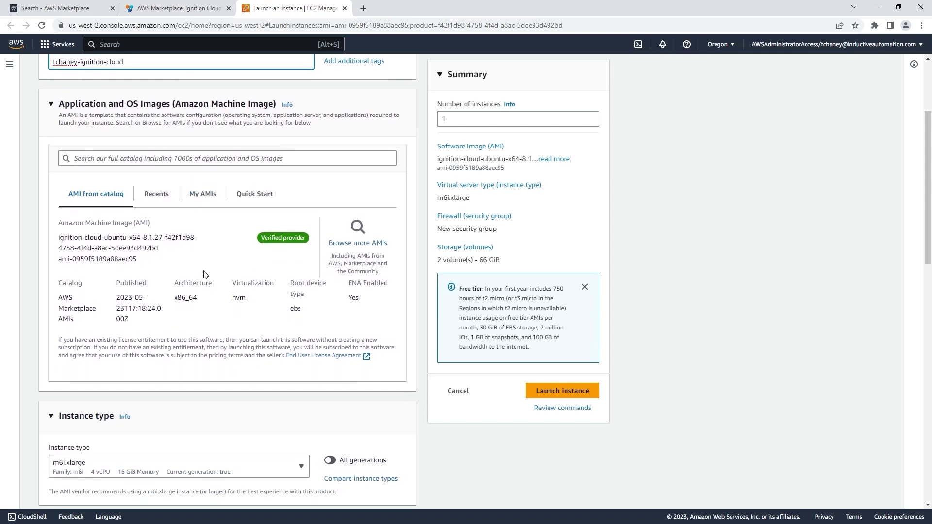
{"action": "scroll", "coordinate": [205, 273], "scroll_direction": "down", "scroll_amount": 5}
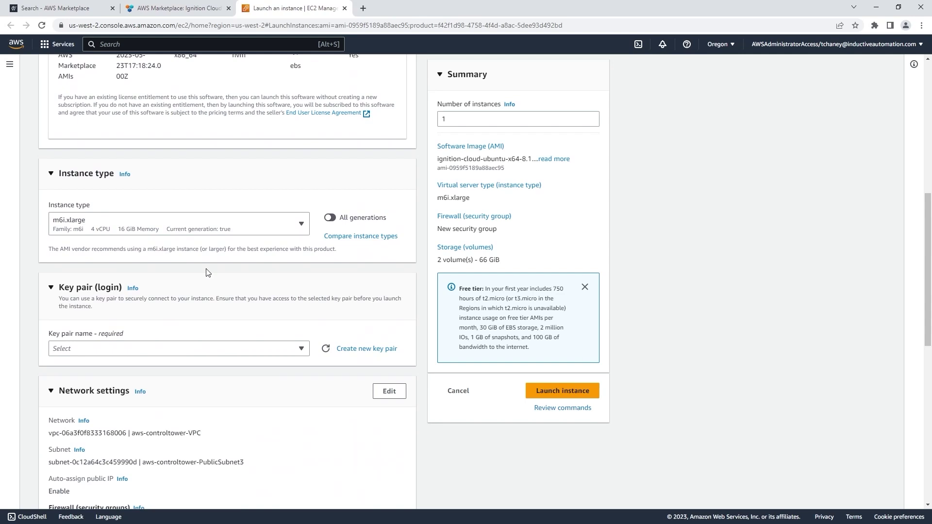
{"action": "left_click", "coordinate": [284, 234]}
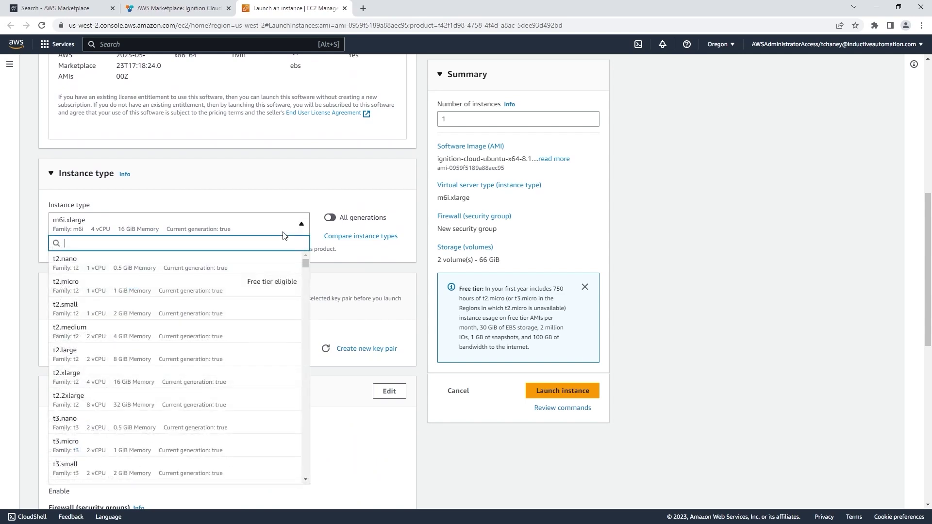
{"action": "left_click", "coordinate": [284, 233]}
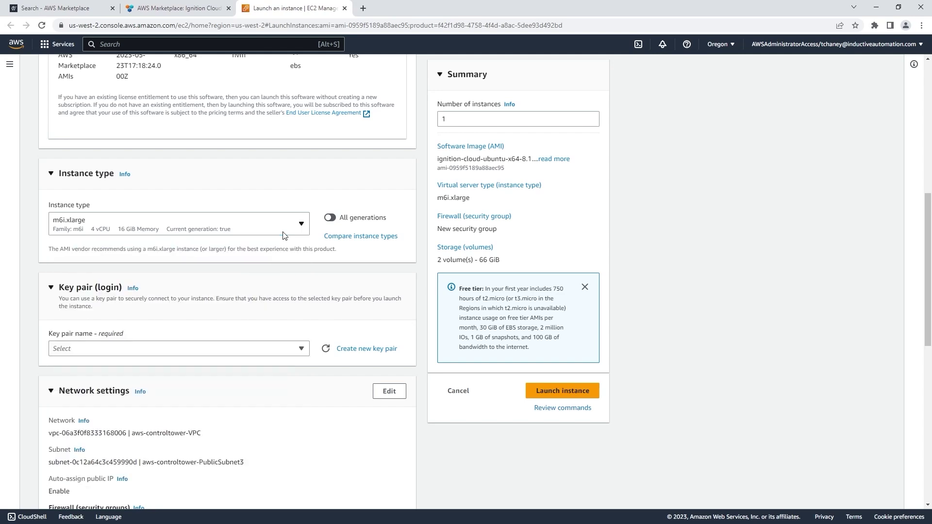
Select the ignition-standalone-keypair key pair for the instance
{"action": "scroll", "coordinate": [285, 236], "scroll_direction": "down", "scroll_amount": 2}
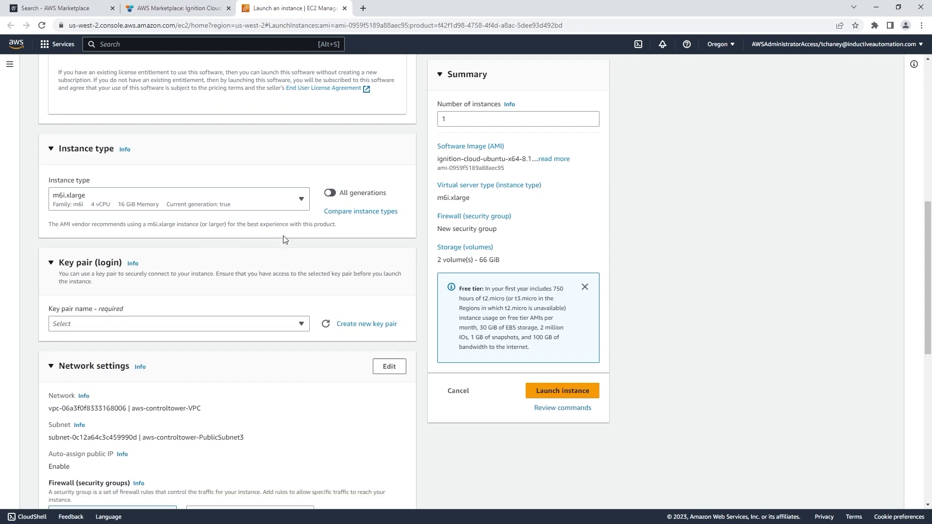
{"action": "left_click", "coordinate": [285, 251]}
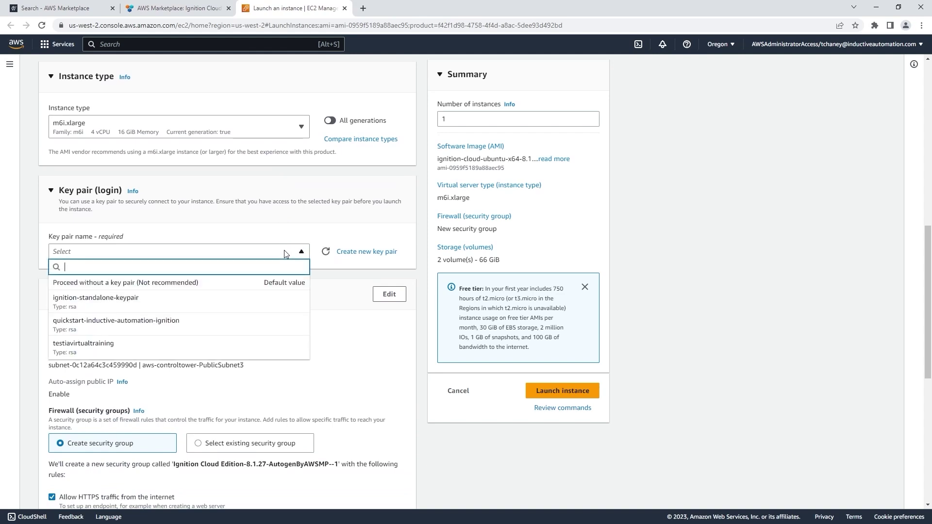
{"action": "left_click", "coordinate": [233, 303]}
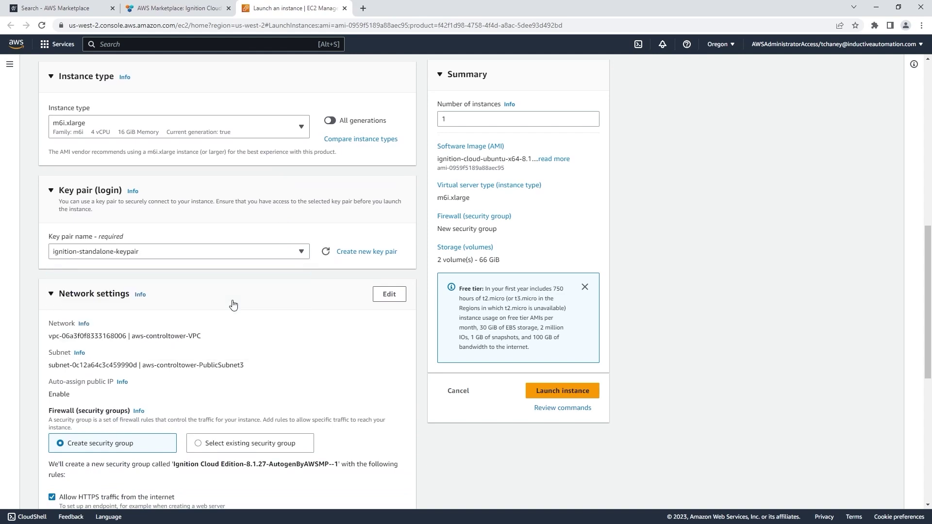
Place the instance in the project VPC's public1 us-west-2a subnet with auto-assign public IP enabled
{"action": "scroll", "coordinate": [233, 305], "scroll_direction": "down", "scroll_amount": 2}
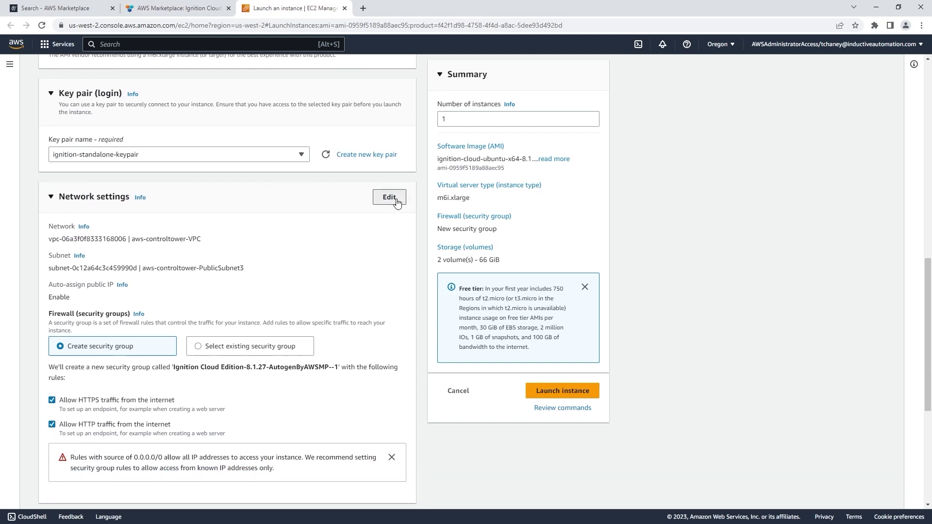
{"action": "left_click", "coordinate": [396, 200]}
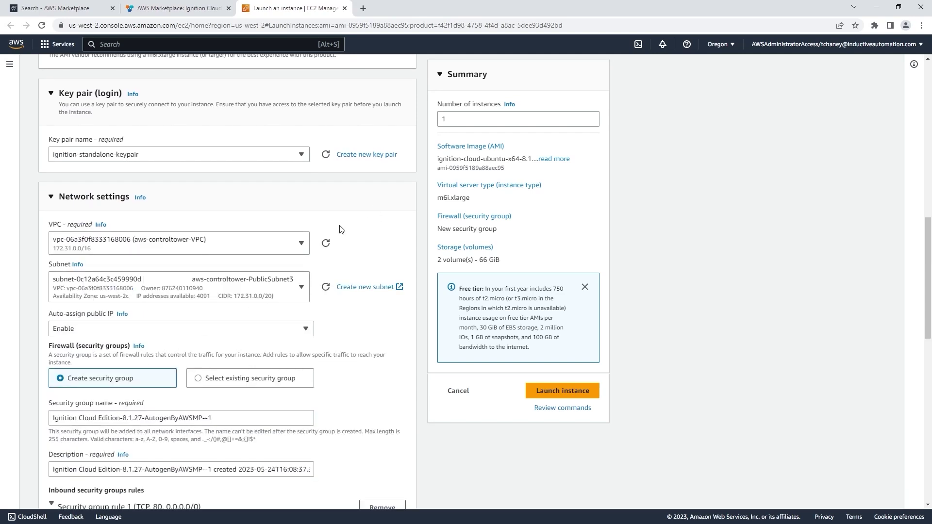
{"action": "left_click", "coordinate": [297, 243]}
{"action": "left_click", "coordinate": [257, 304]}
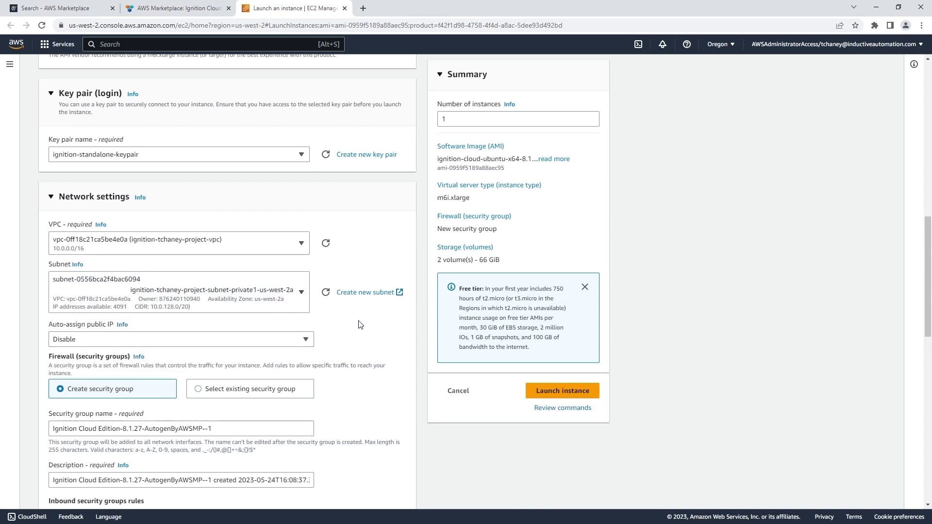
{"action": "left_click", "coordinate": [266, 290]}
{"action": "left_click", "coordinate": [269, 251]}
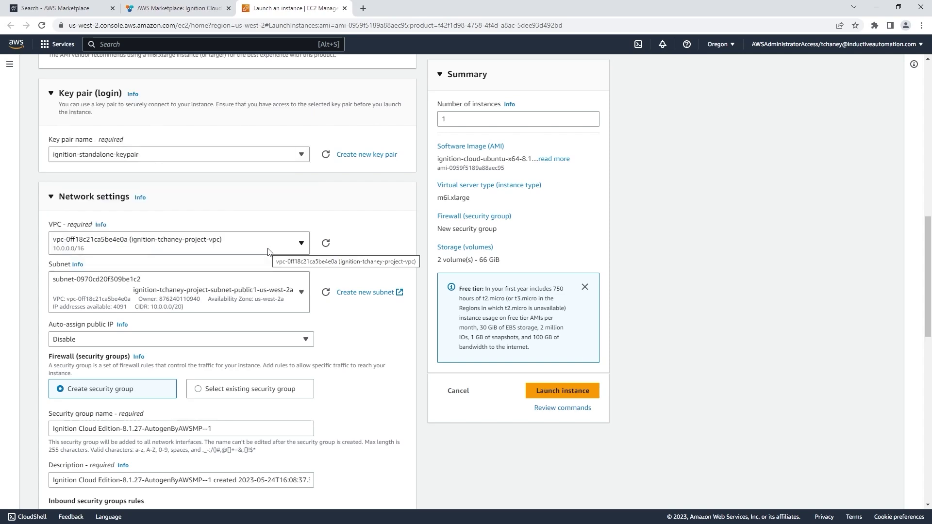
{"action": "left_click", "coordinate": [246, 343]}
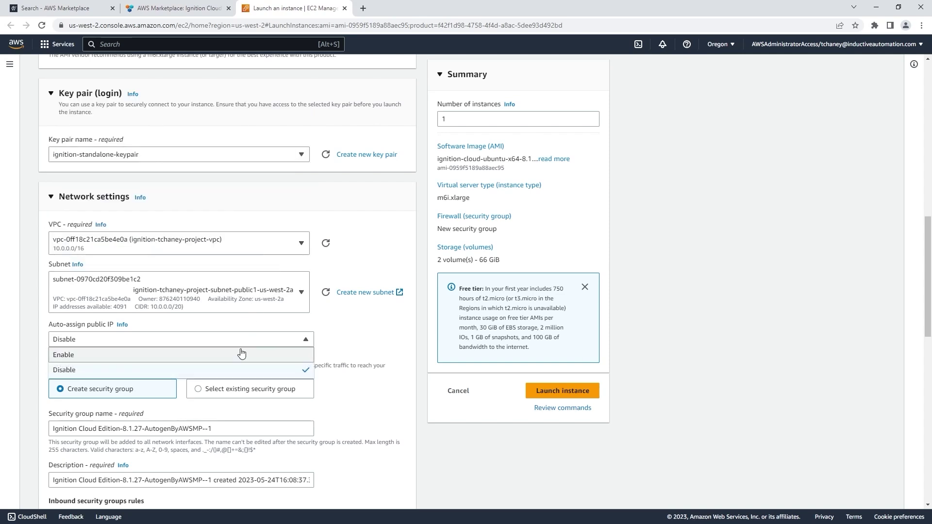
{"action": "left_click", "coordinate": [241, 356]}
{"action": "scroll", "coordinate": [356, 291], "scroll_direction": "down", "scroll_amount": 3}
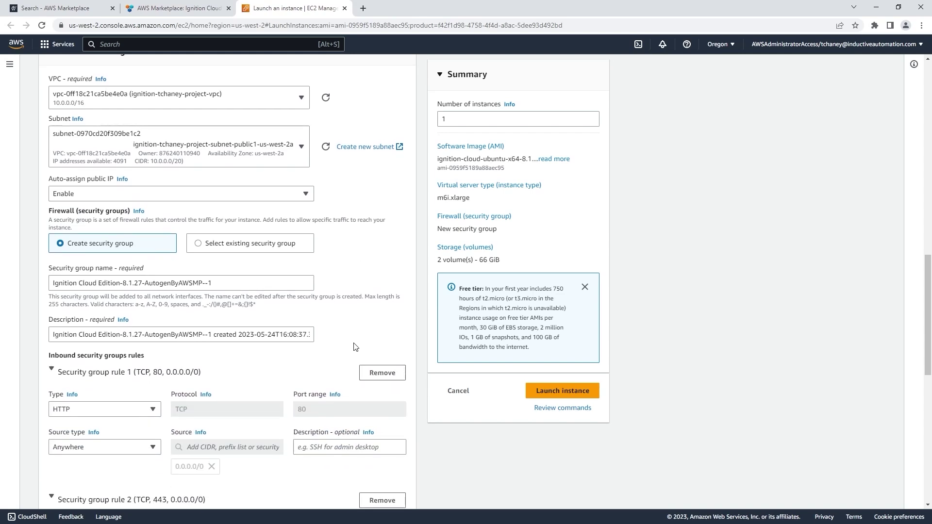
{"action": "scroll", "coordinate": [356, 346], "scroll_direction": "down", "scroll_amount": 3}
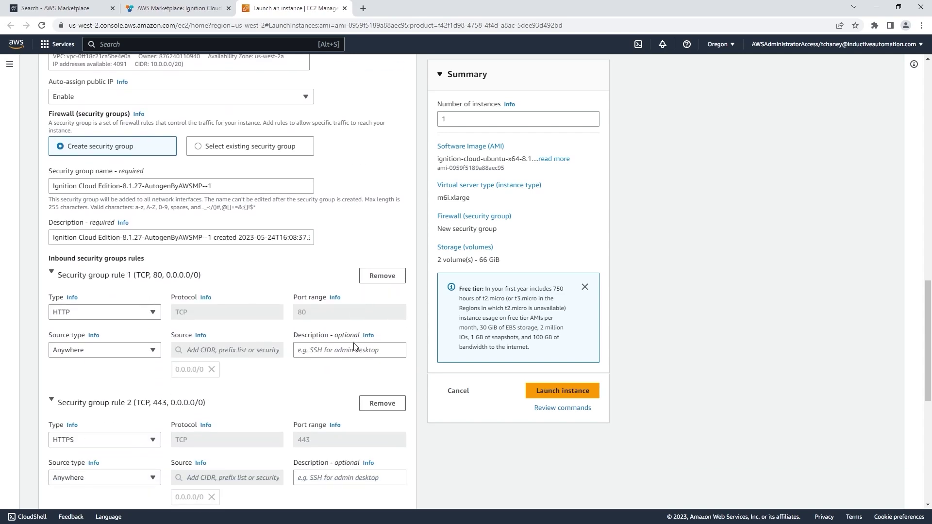
{"action": "scroll", "coordinate": [355, 344], "scroll_direction": "down", "scroll_amount": 1}
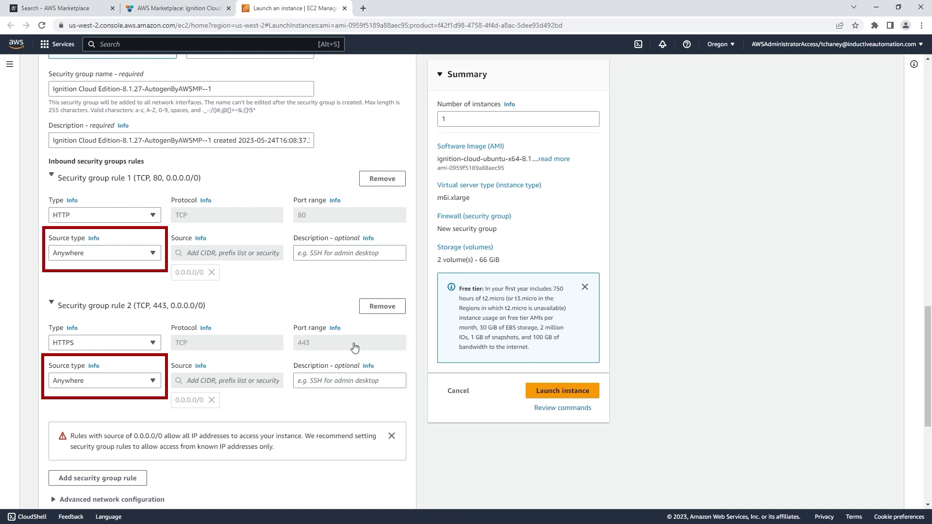
{"action": "scroll", "coordinate": [355, 347], "scroll_direction": "down", "scroll_amount": 6}
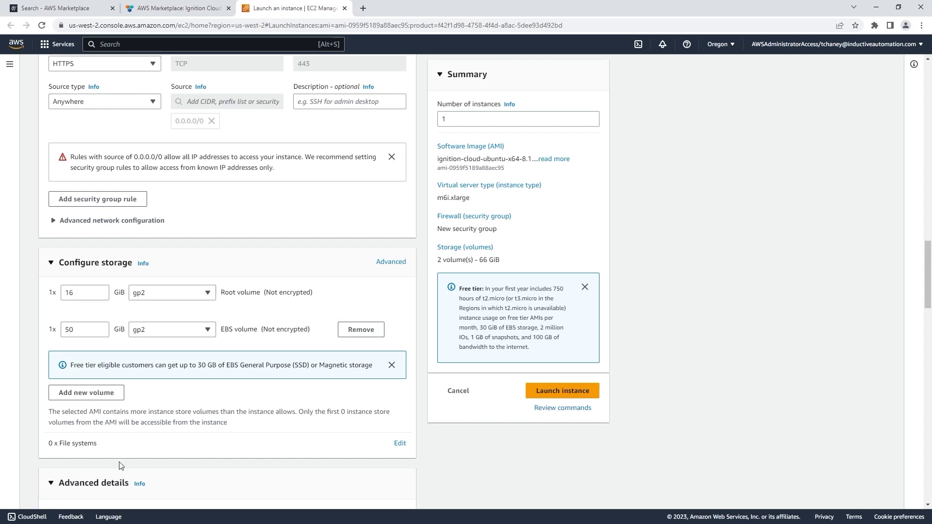
Expand Advanced details and scroll through them down to the user data field
{"action": "left_click", "coordinate": [105, 482]}
{"action": "scroll", "coordinate": [104, 482], "scroll_direction": "down", "scroll_amount": 5}
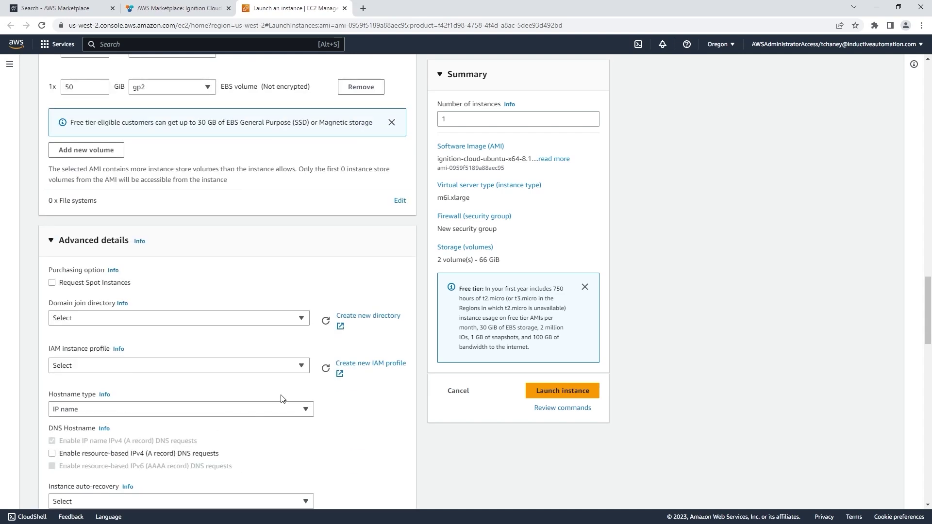
{"action": "scroll", "coordinate": [282, 399], "scroll_direction": "down", "scroll_amount": 9}
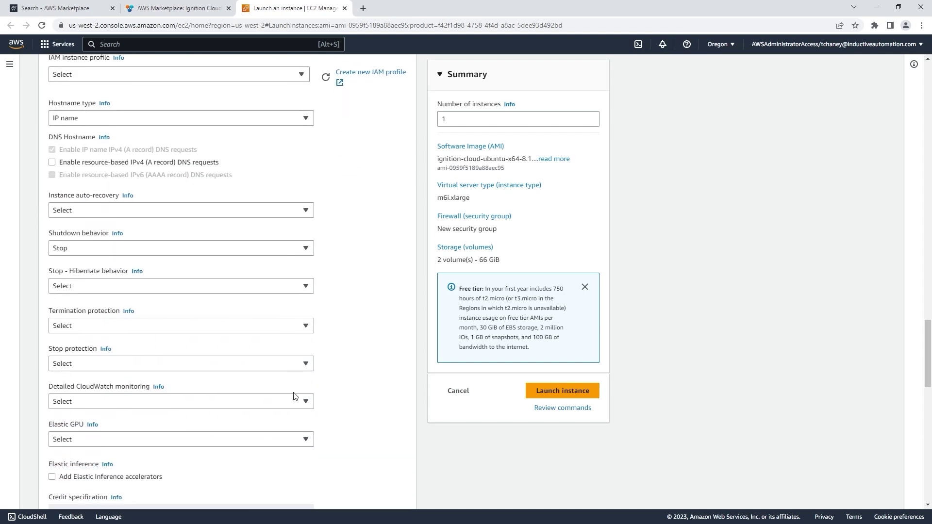
{"action": "scroll", "coordinate": [325, 368], "scroll_direction": "down", "scroll_amount": 10}
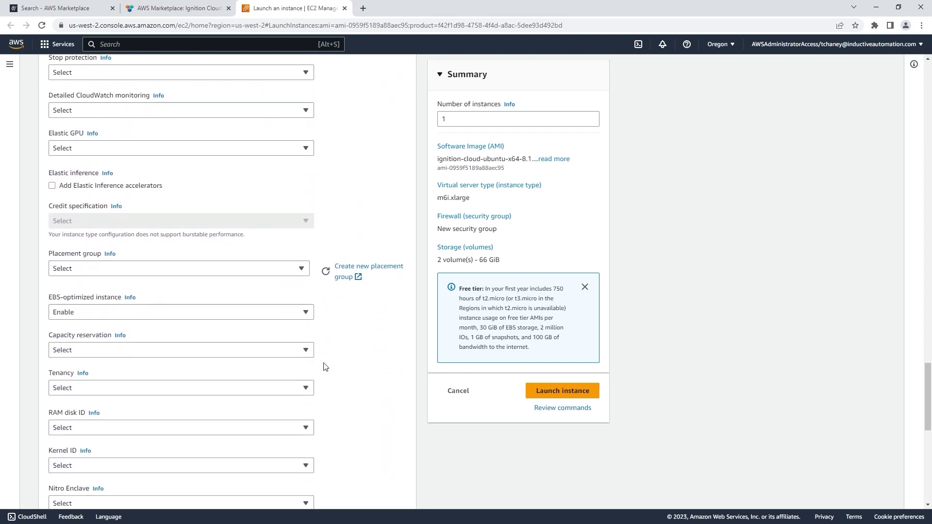
{"action": "scroll", "coordinate": [324, 368], "scroll_direction": "down", "scroll_amount": 3}
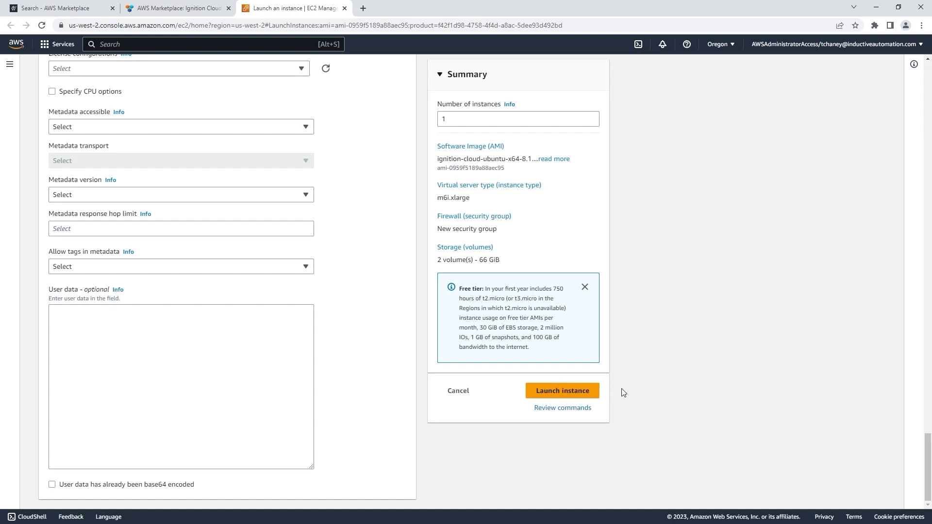
Launch the Ignition Cloud instance and go to its entry in the Instances list
{"action": "left_click", "coordinate": [590, 389]}
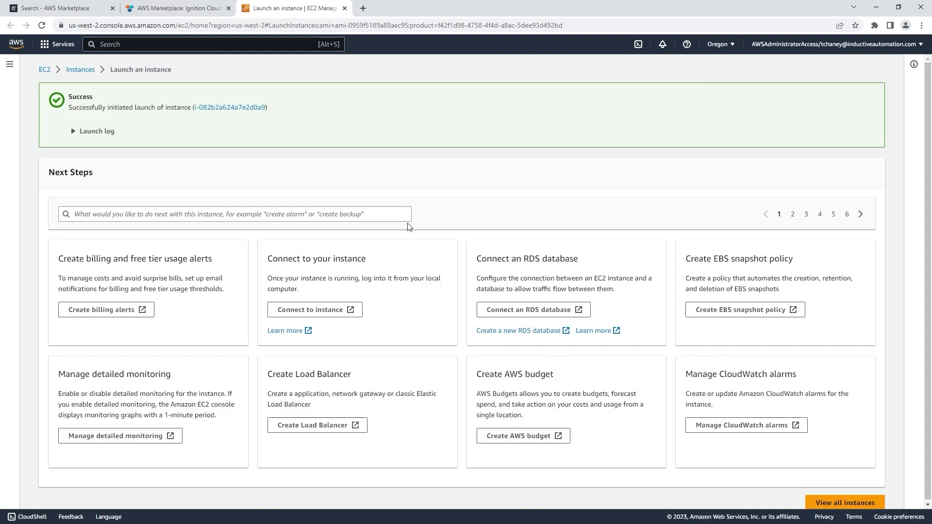
{"action": "left_click", "coordinate": [244, 113]}
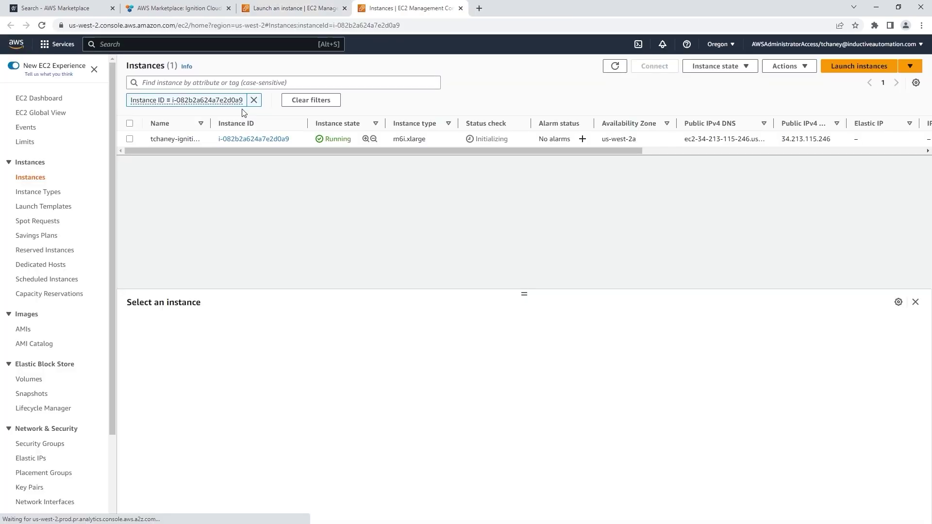
Refresh the list, select the instance, and copy its public IPv4 address 34.213.115.246
{"action": "left_click", "coordinate": [615, 66]}
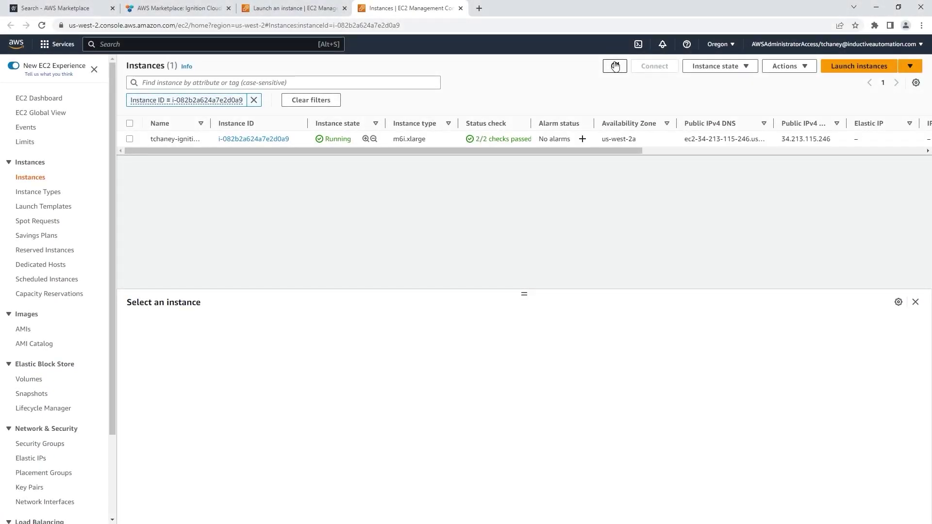
{"action": "left_click", "coordinate": [296, 138]}
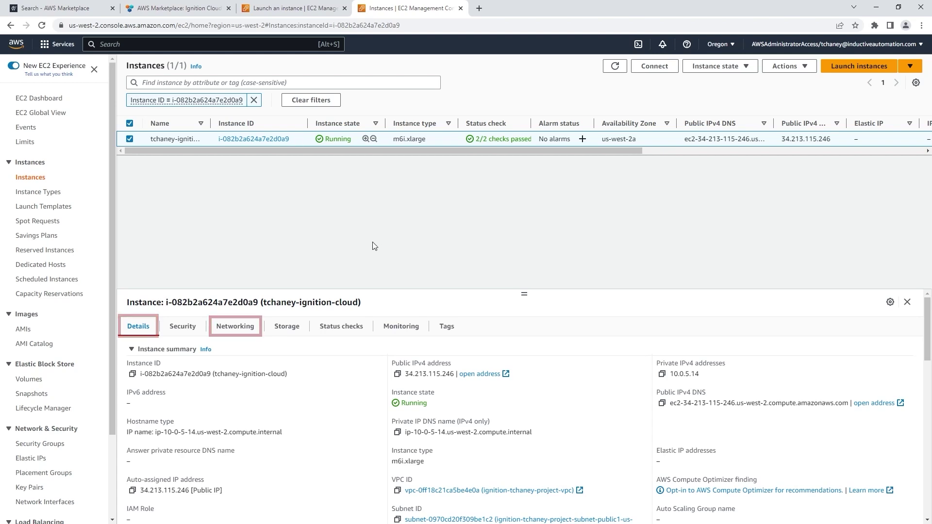
{"action": "left_click", "coordinate": [397, 375]}
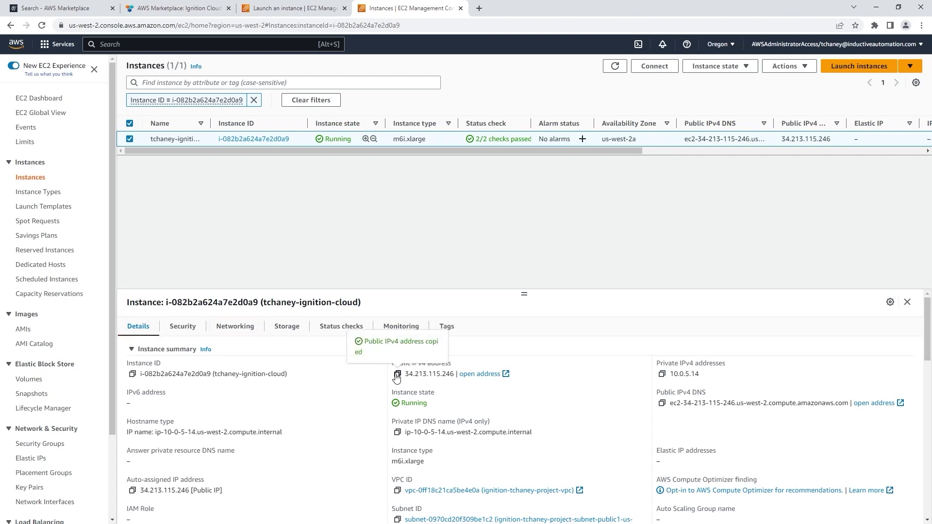
In a new tab, load the gateway at 34.213.115.246:80
{"action": "left_click", "coordinate": [479, 13]}
{"action": "key", "text": "ctrl+v"}
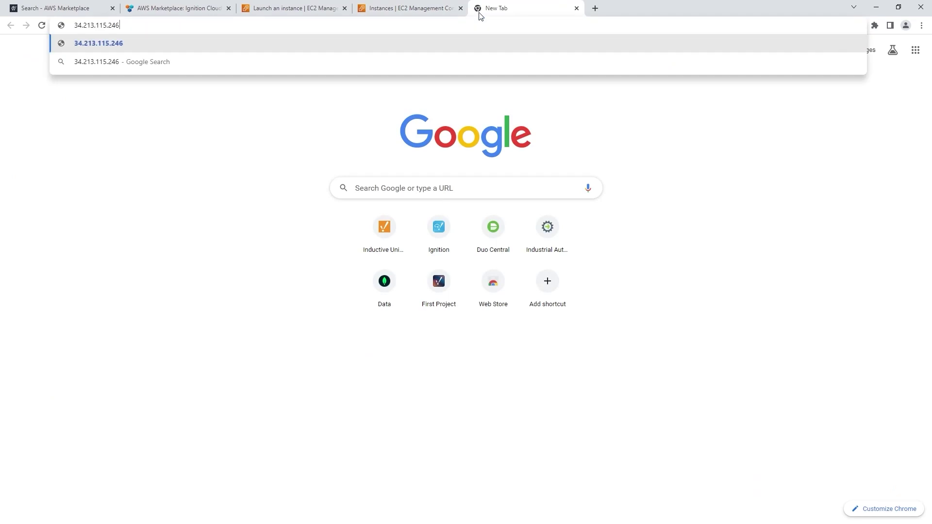
{"action": "type", "text": ":80"}
{"action": "key", "text": "Return"}
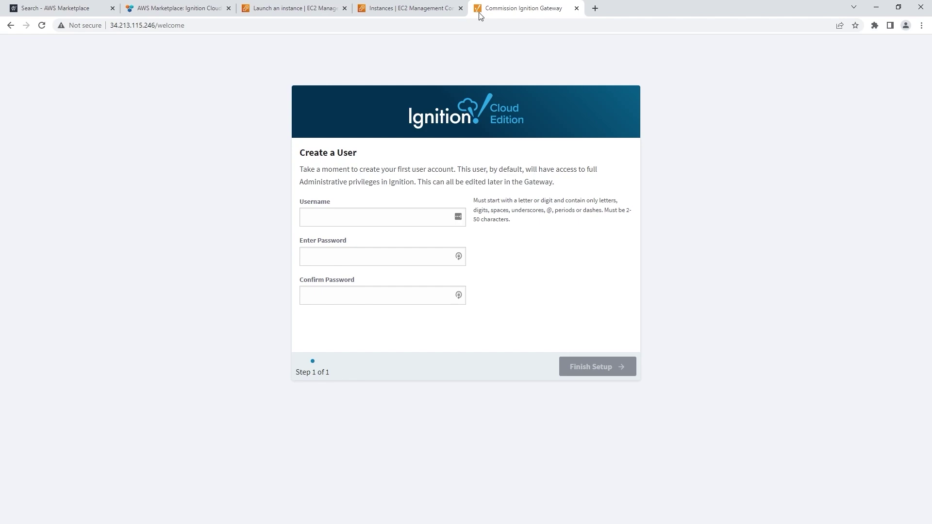
Create user 'admin' with a confirmed password, finish setup, and start the gateway
{"action": "left_click", "coordinate": [401, 223]}
{"action": "type", "text": "admin"}
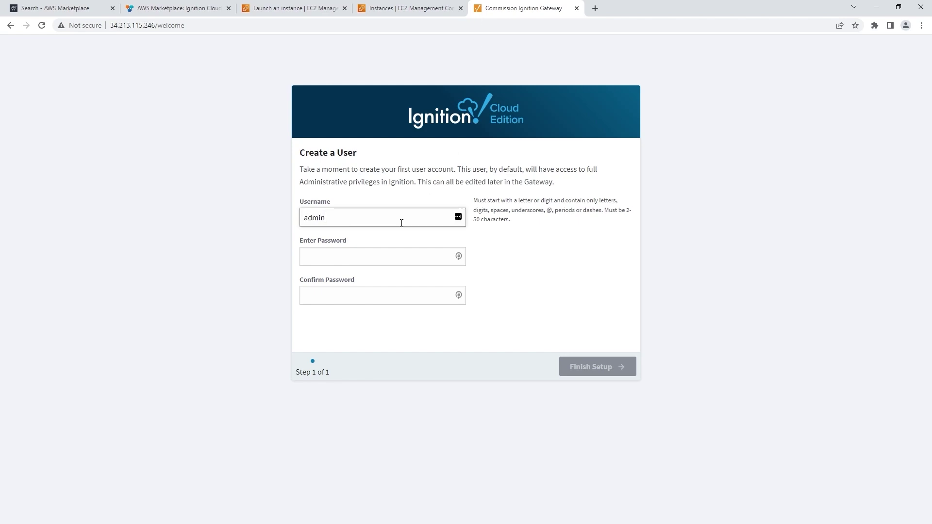
{"action": "key", "text": "Tab"}
{"action": "type", "text": "password"}
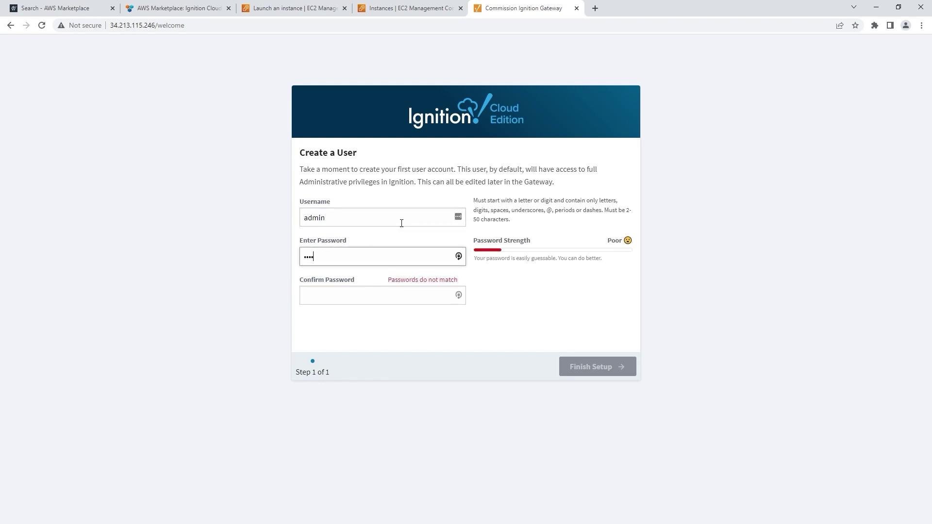
{"action": "key", "text": "Tab"}
{"action": "type", "text": "password"}
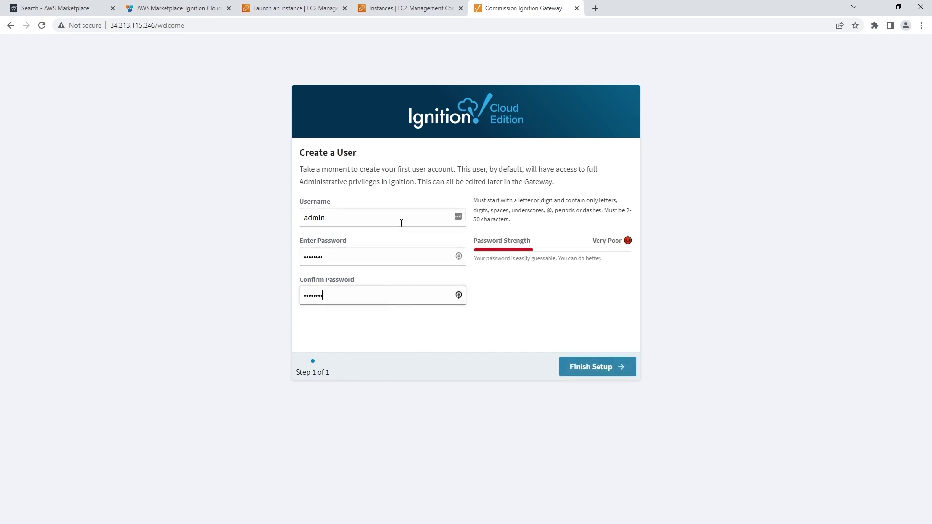
{"action": "left_click", "coordinate": [573, 365]}
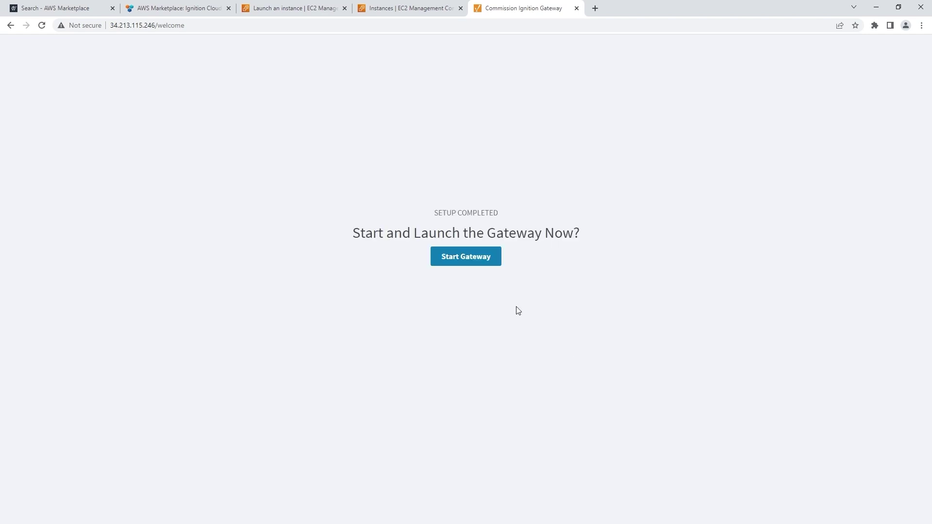
{"action": "left_click", "coordinate": [491, 262]}
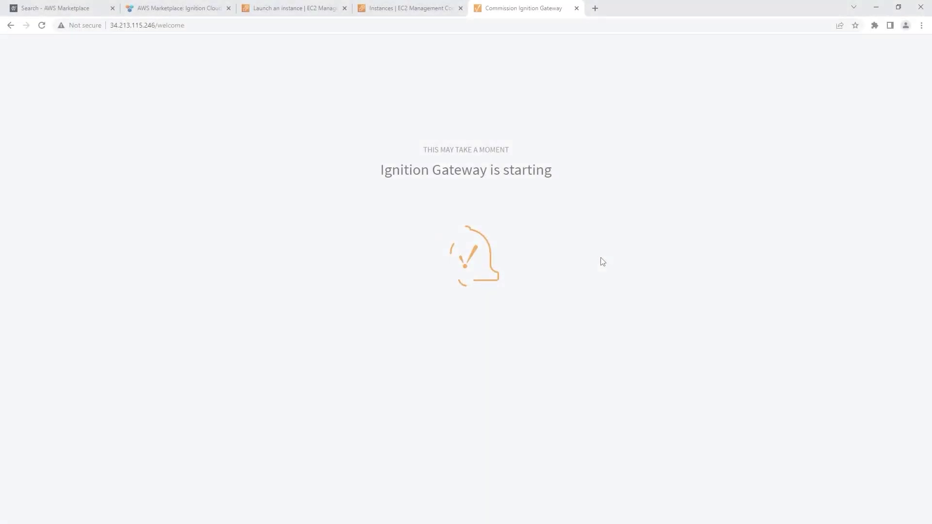